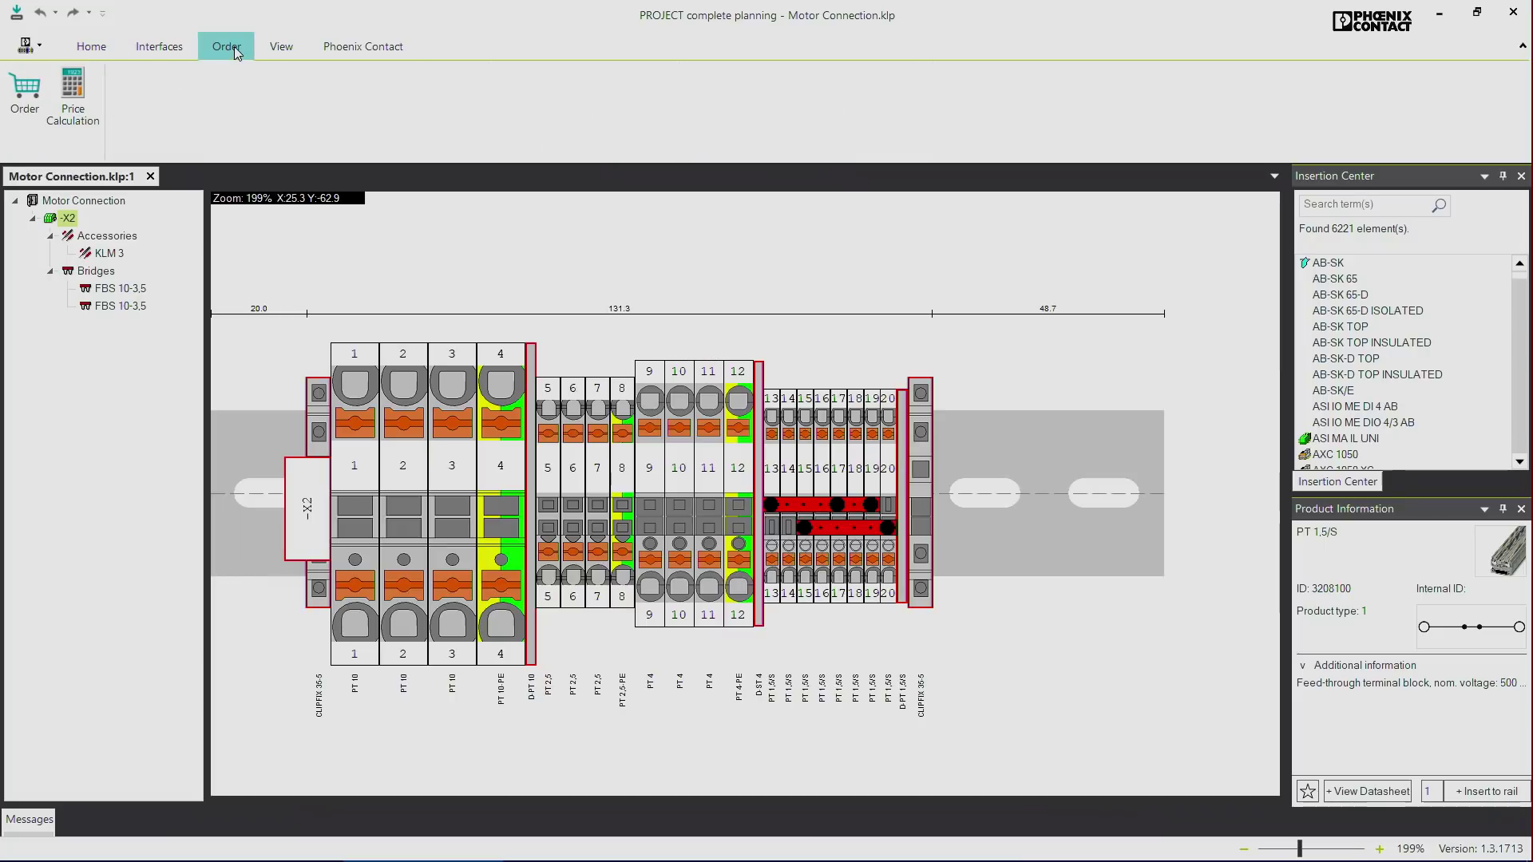
# - Start the order, check the terminal strip part list and continue to personal data
pyautogui.click(22, 103)
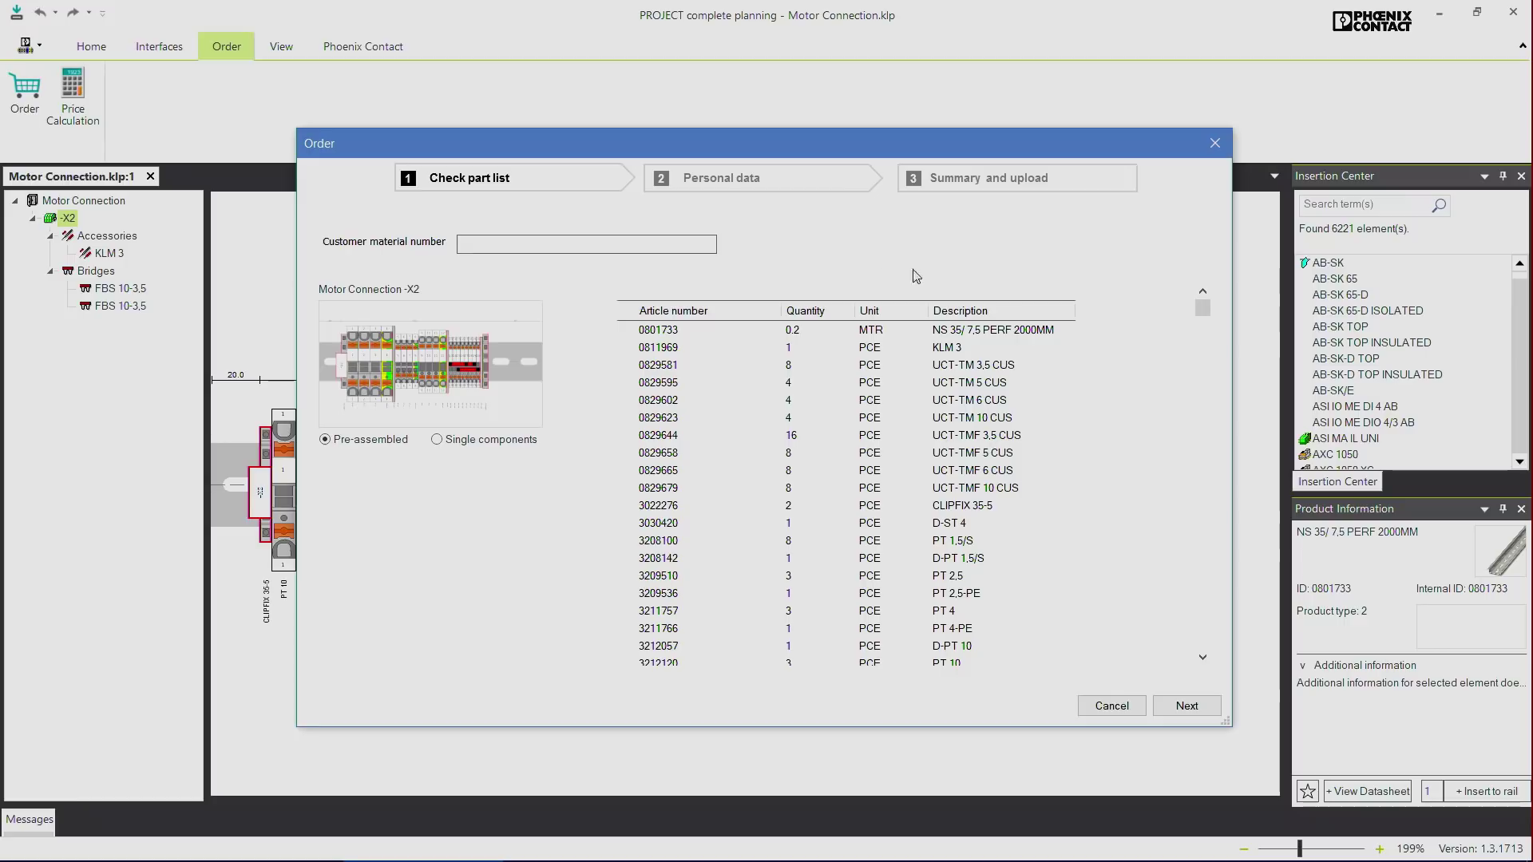
pyautogui.moveTo(1203, 313)
pyautogui.mouseDown()
pyautogui.moveTo(1209, 378)
pyautogui.moveTo(1213, 310)
pyautogui.mouseUp()
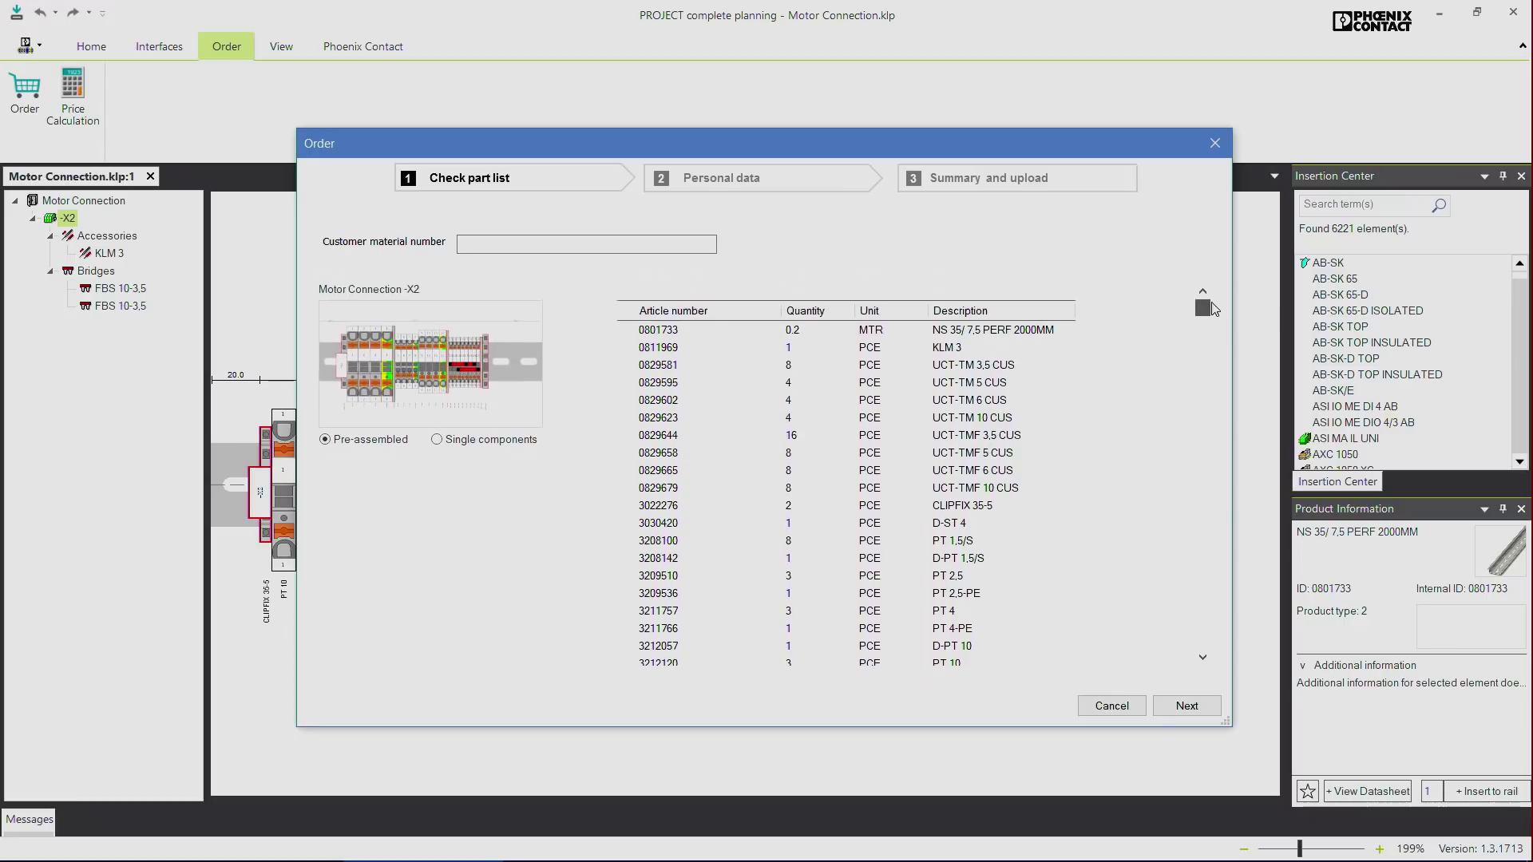
pyautogui.click(1206, 707)
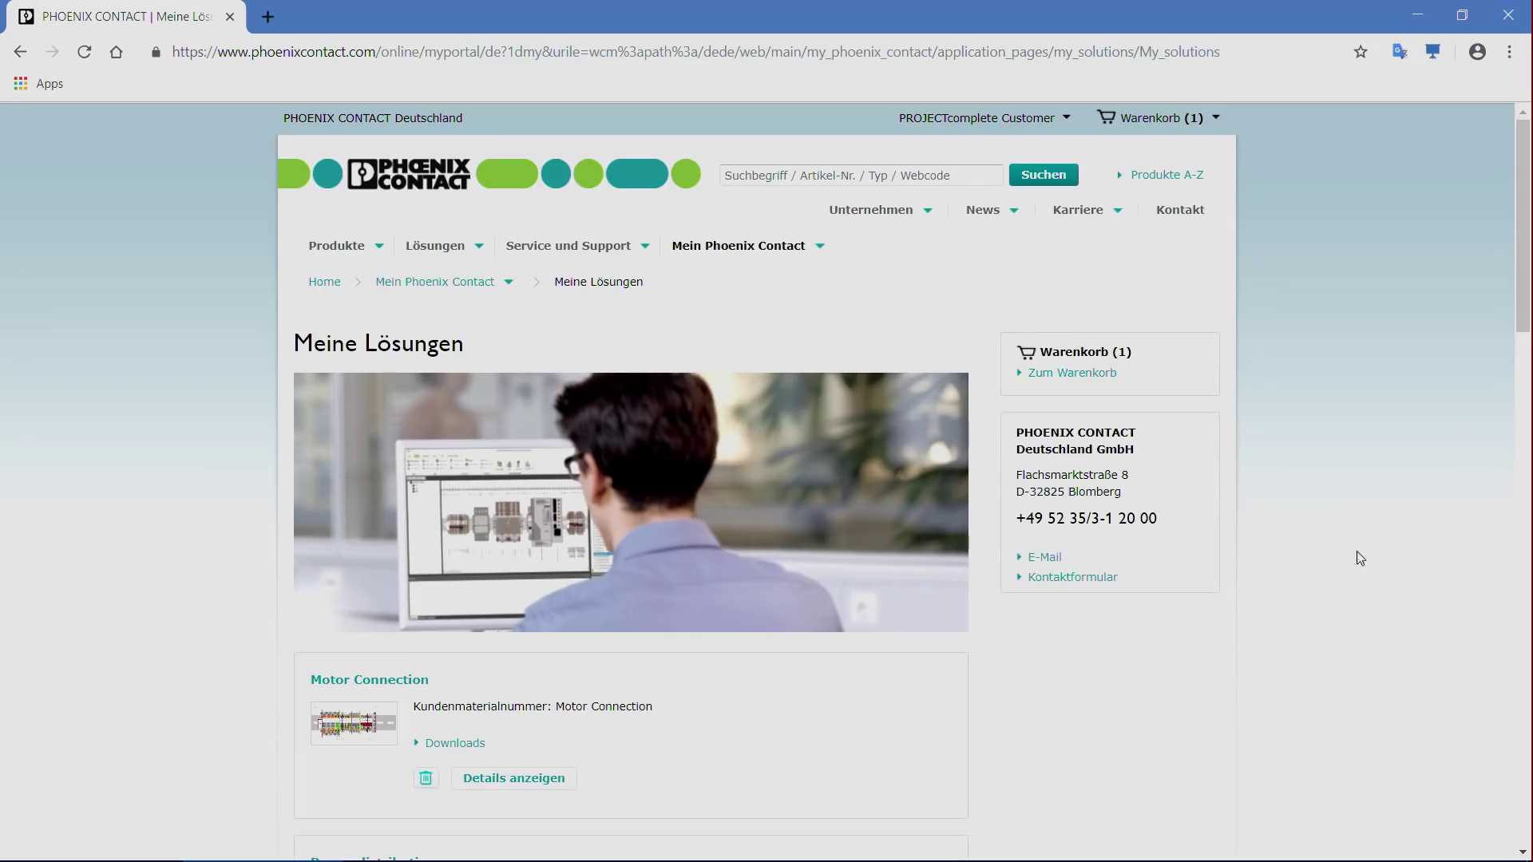
pyautogui.scroll(-2, 1244, 441)
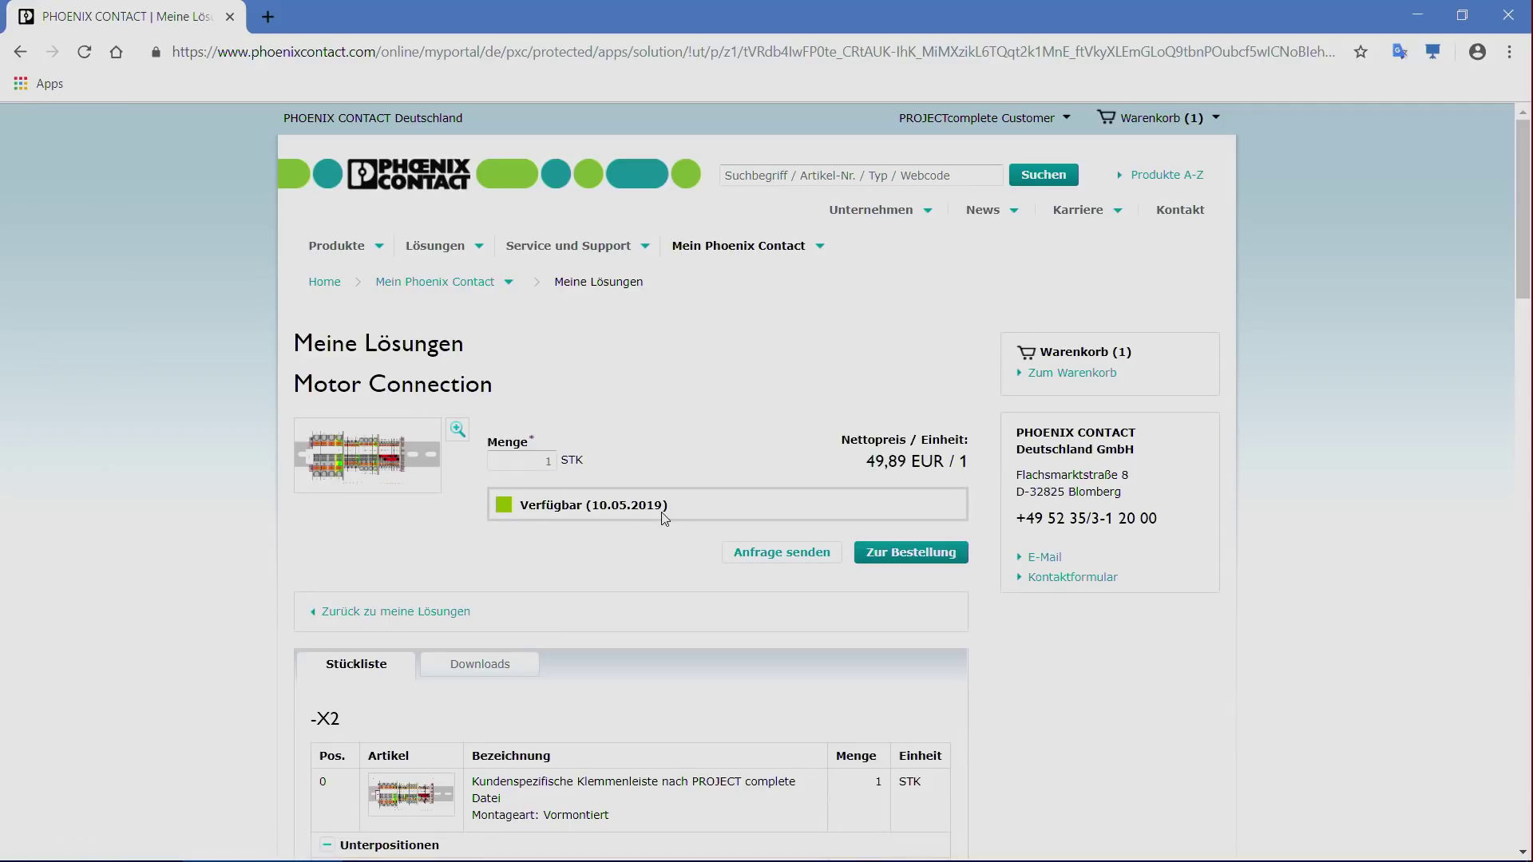
pyautogui.moveTo(1529, 254); pyautogui.dragTo(1529, 657)
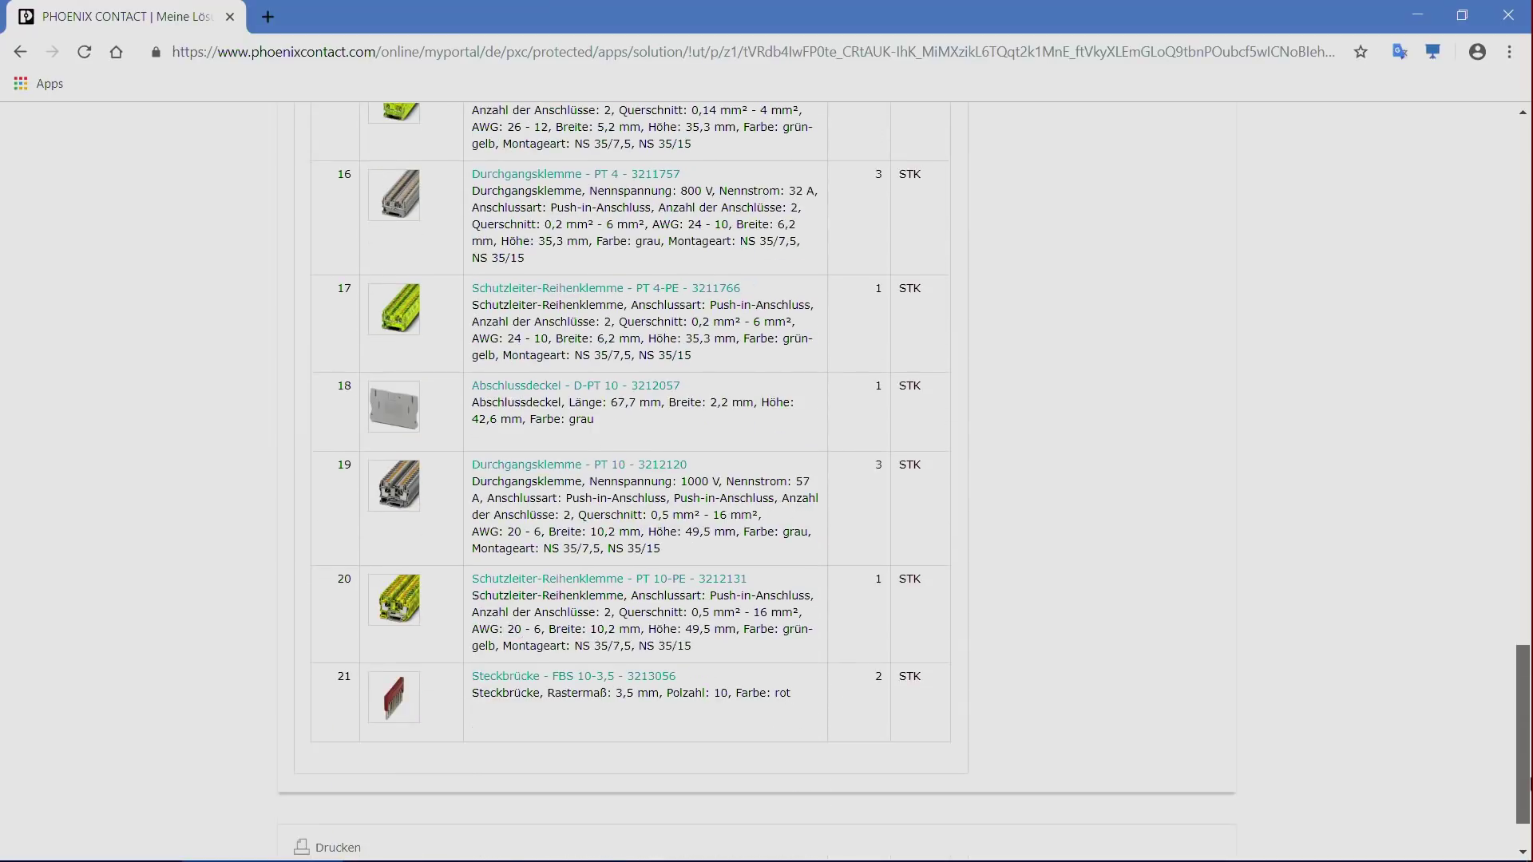
pyautogui.moveTo(1530, 658); pyautogui.dragTo(1529, 239)
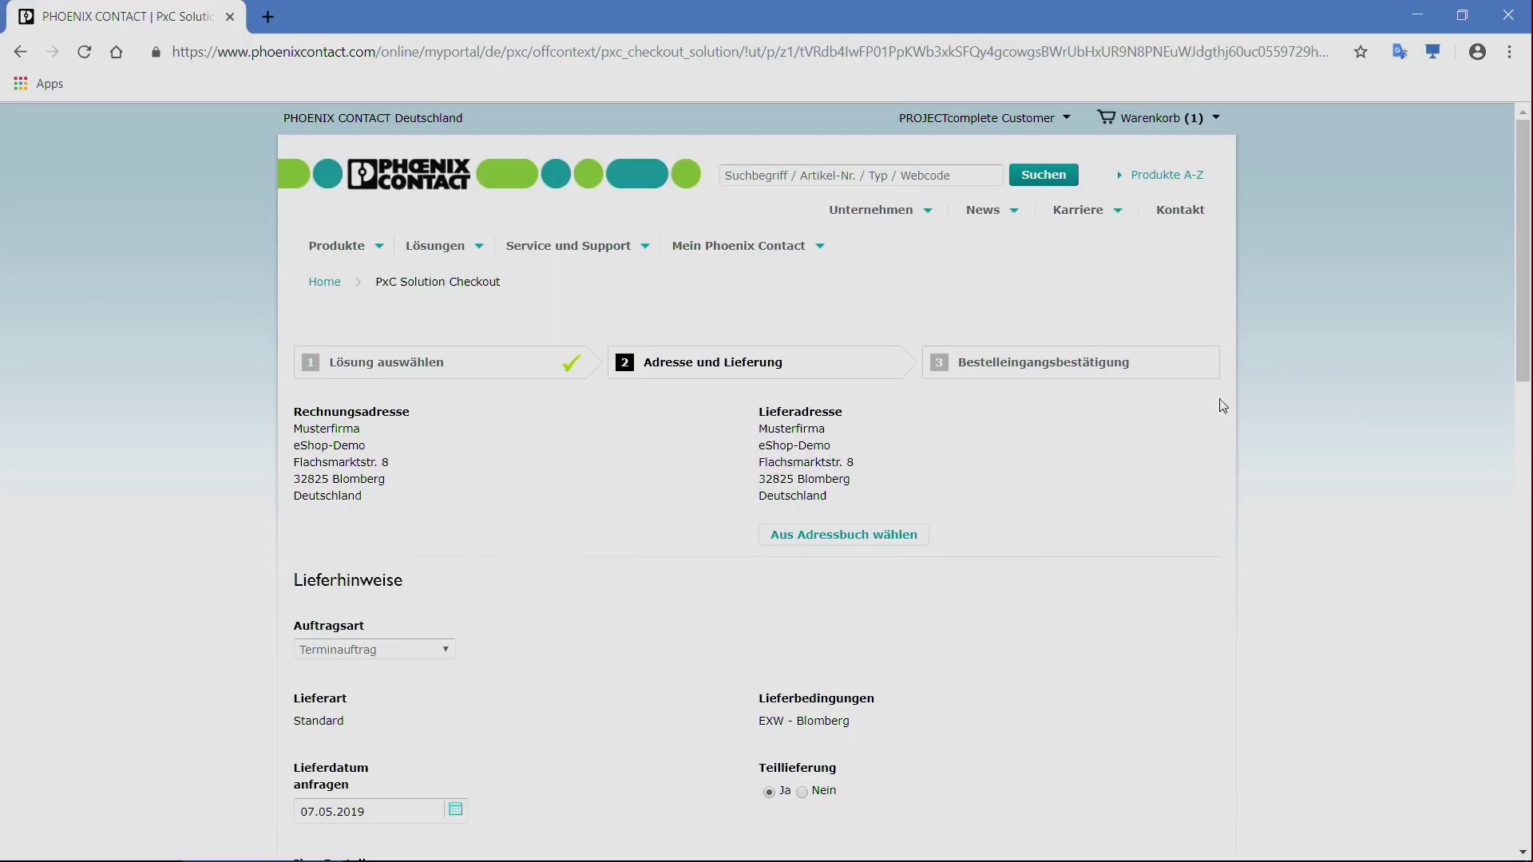
pyautogui.moveTo(1530, 230); pyautogui.dragTo(1530, 636)
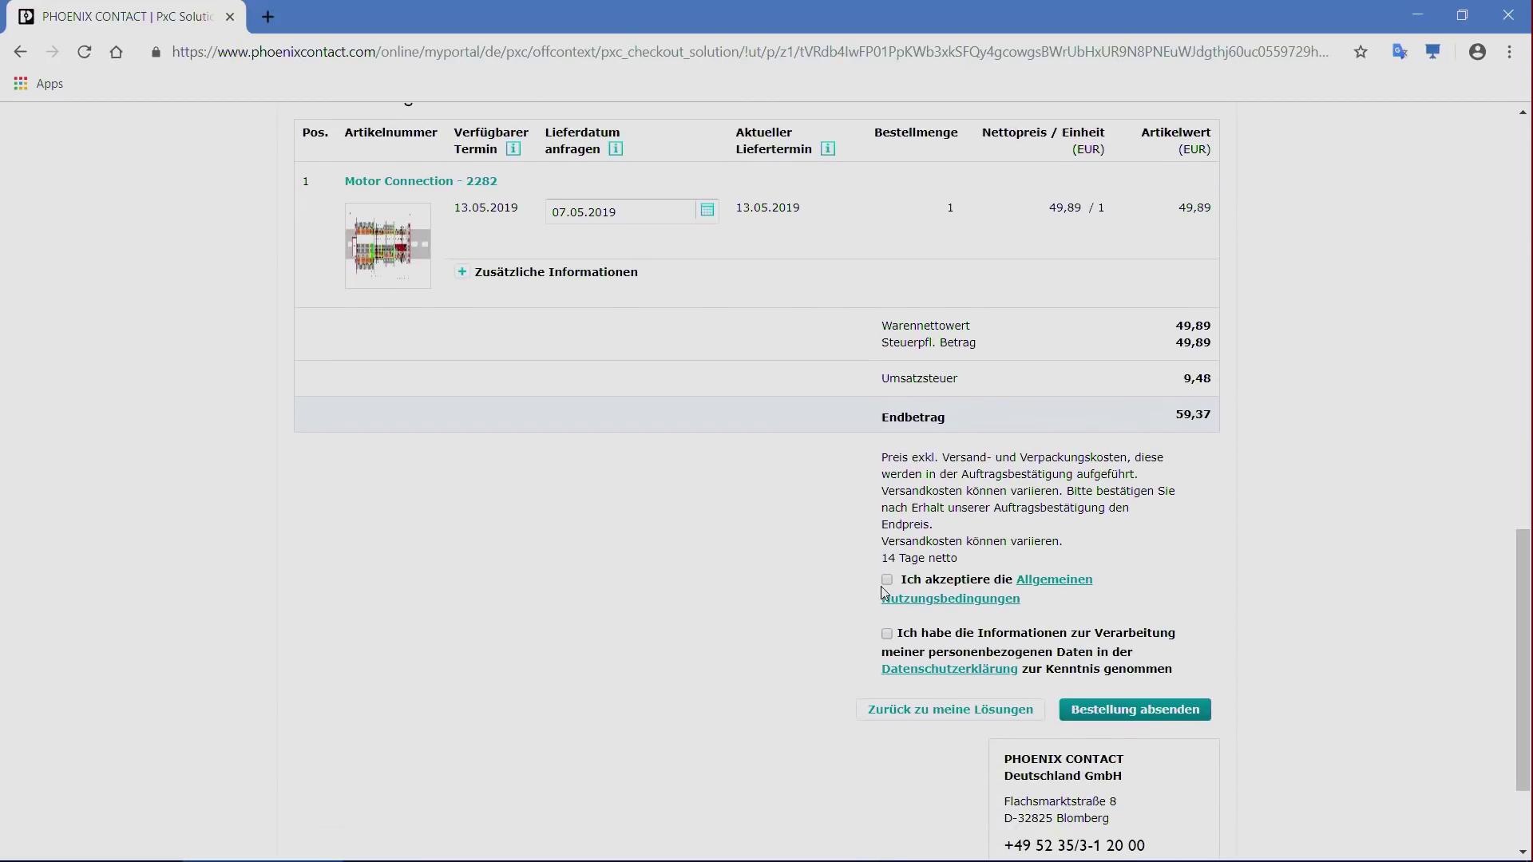